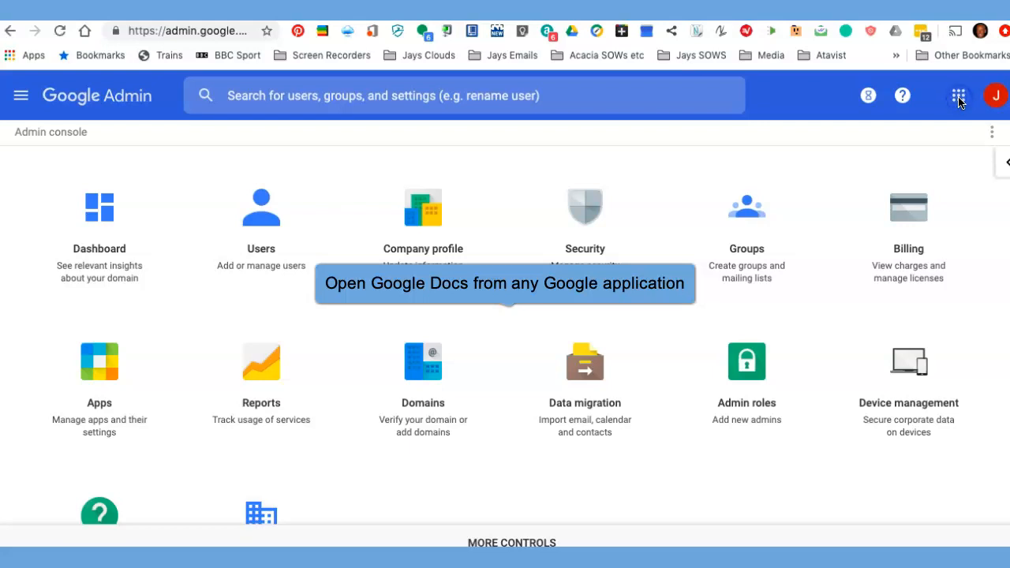
Step: Switch to Google Drive and create a new blank Google Docs document
click(959, 98)
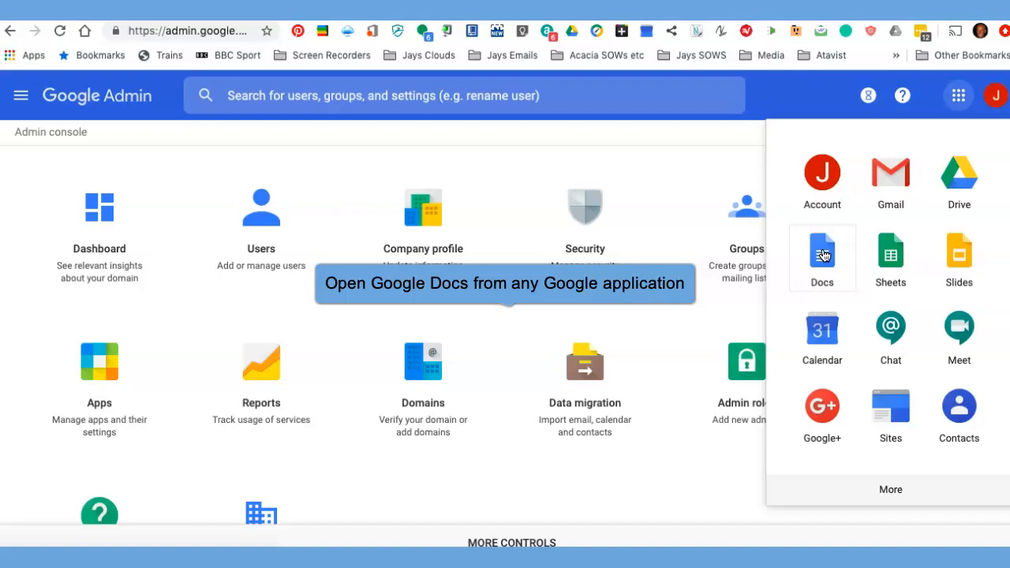
click(960, 173)
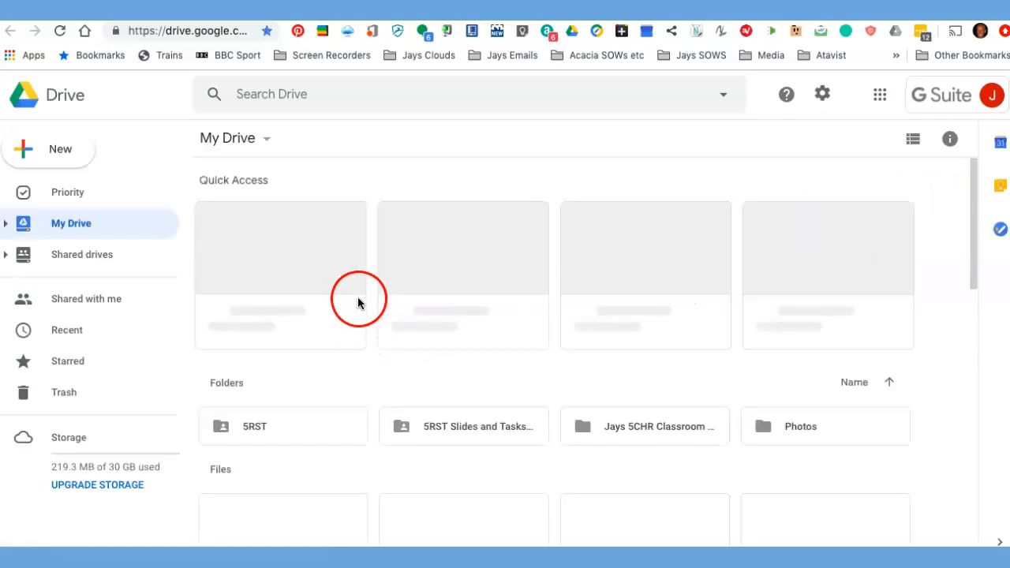
click(62, 154)
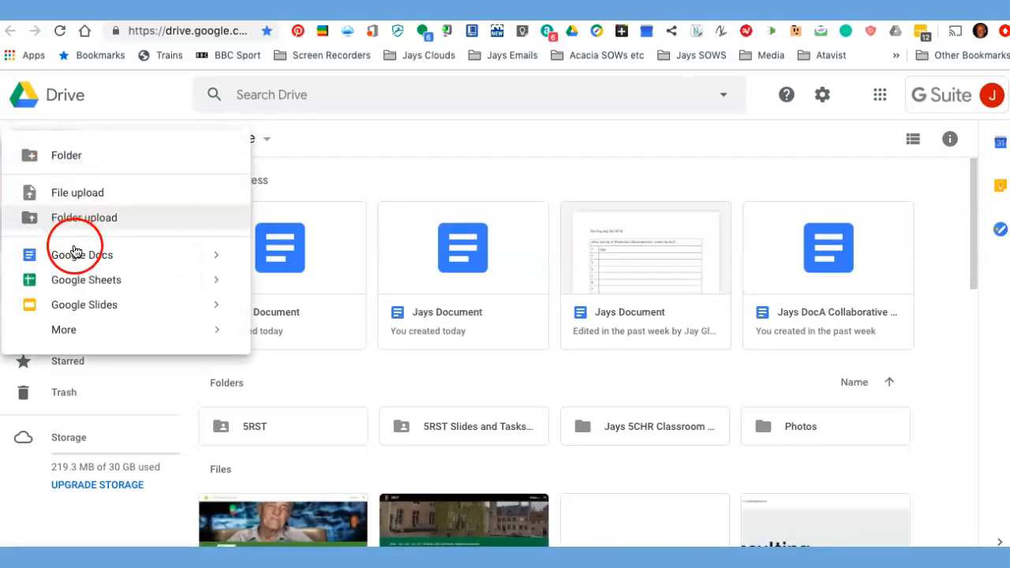
click(73, 257)
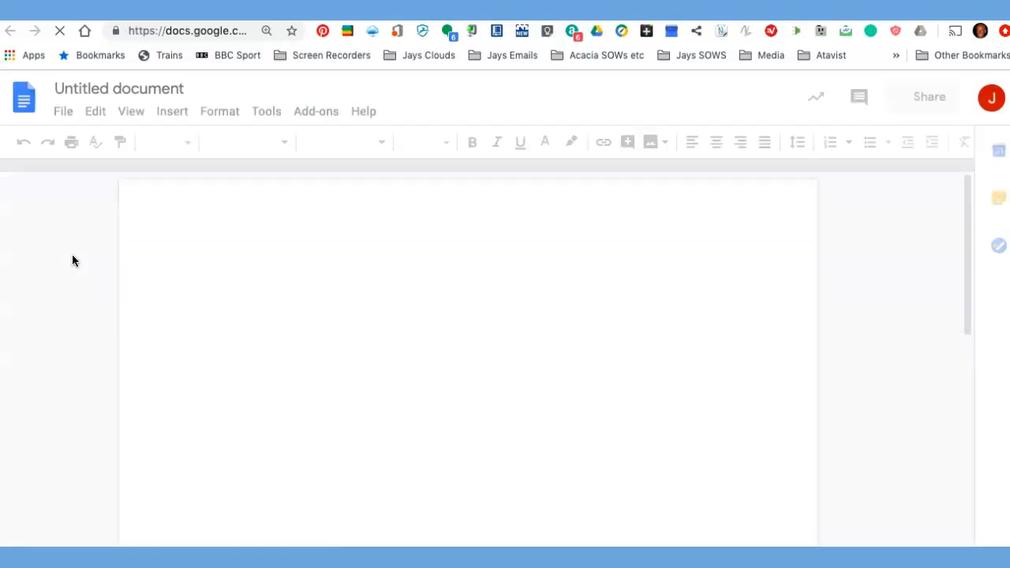
Step: Rename the untitled document with the owner's first name in possessive form followed by "Document", with a capital D
click(150, 88)
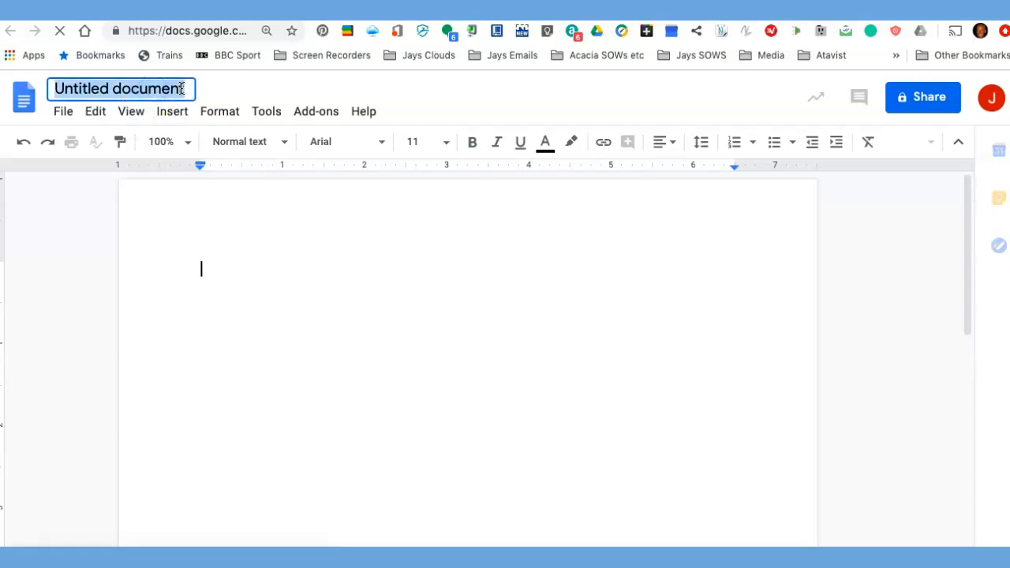
text(Jays d)
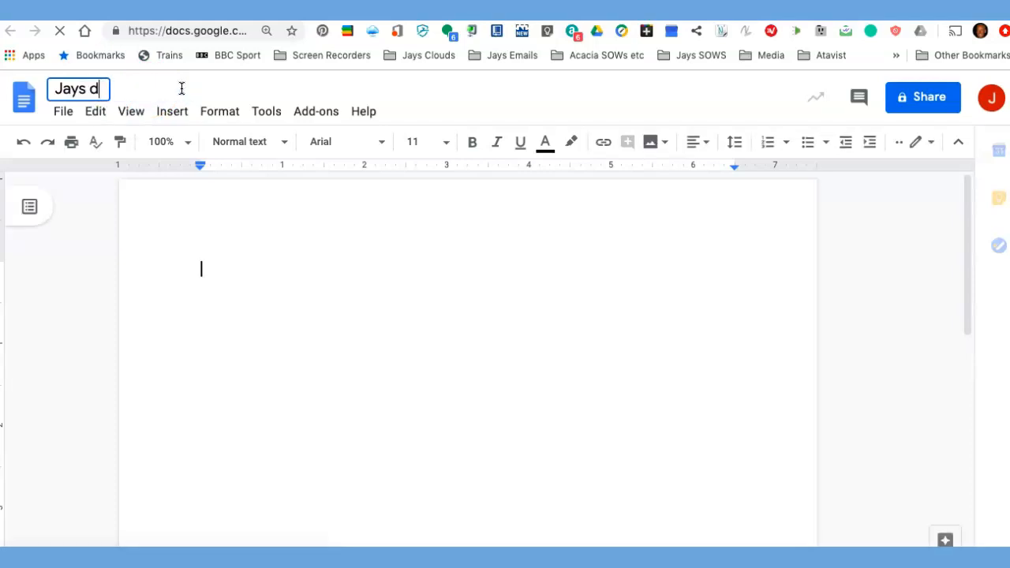
text(ocument)
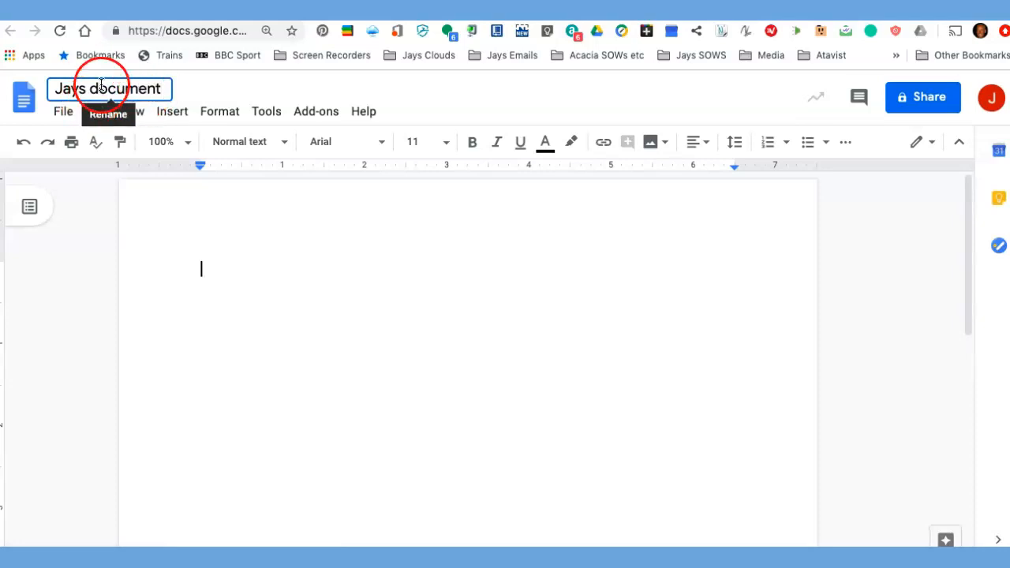
text(D)
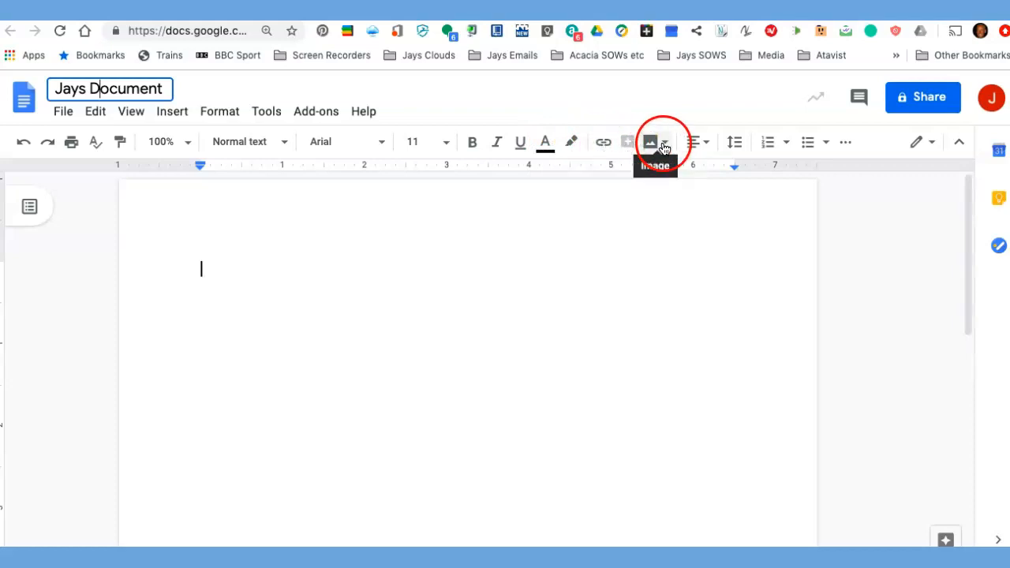
Step: Add the lines "The Equality Act 2010" and "What are the 9 'Protected Characteristics'?" to the page, with an empty line below them
click(167, 113)
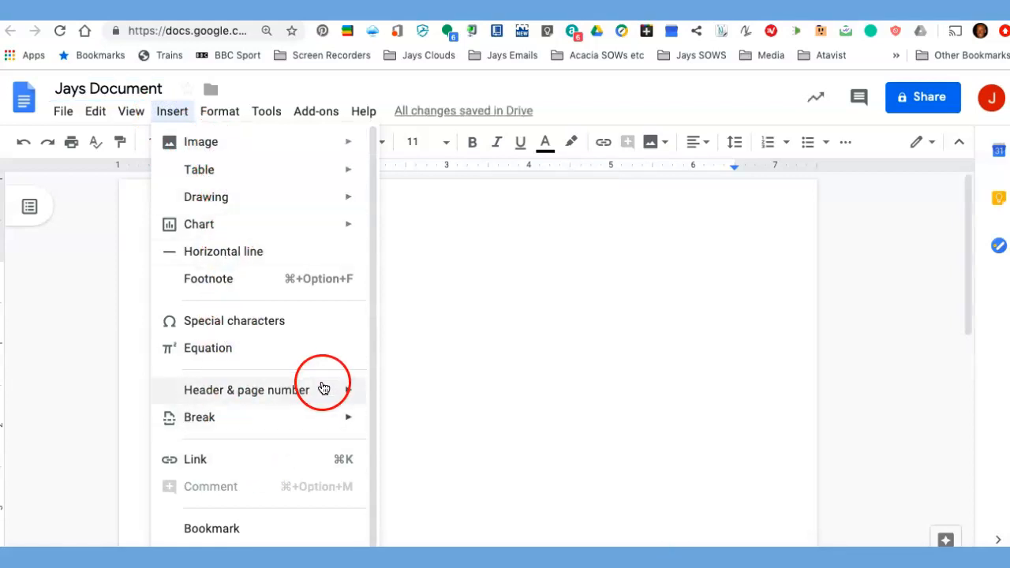
click(460, 398)
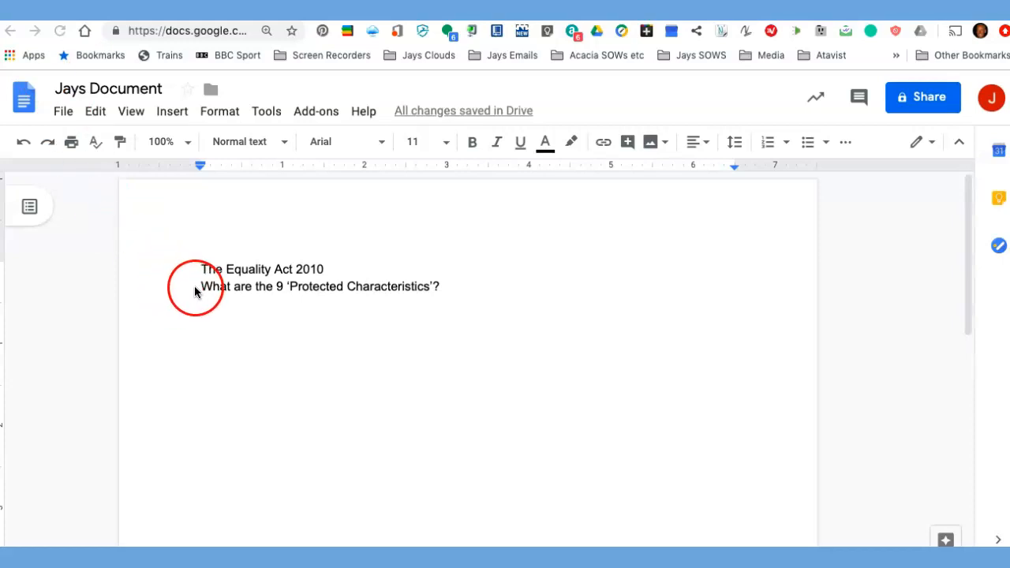
click(461, 291)
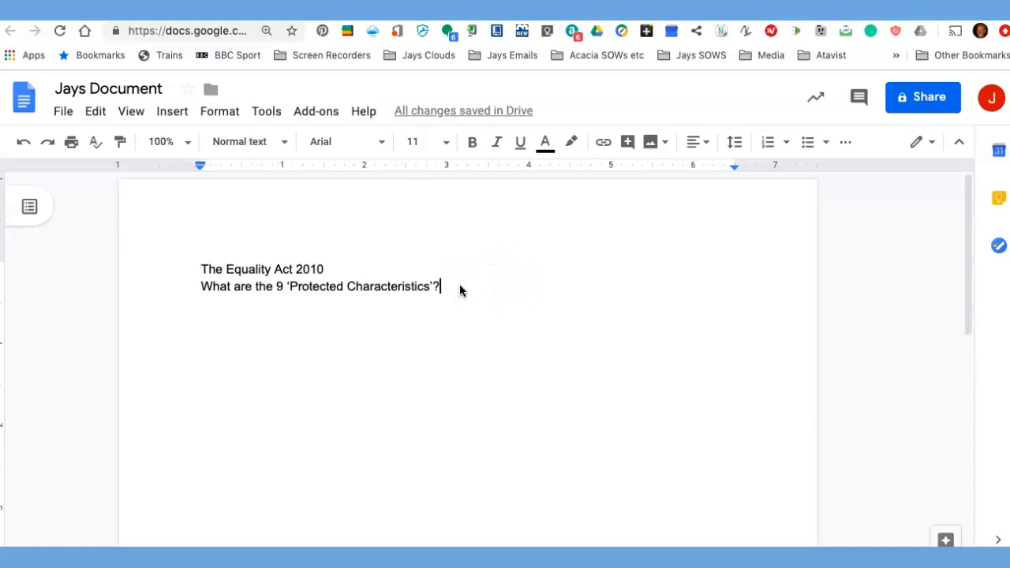
key(Return)
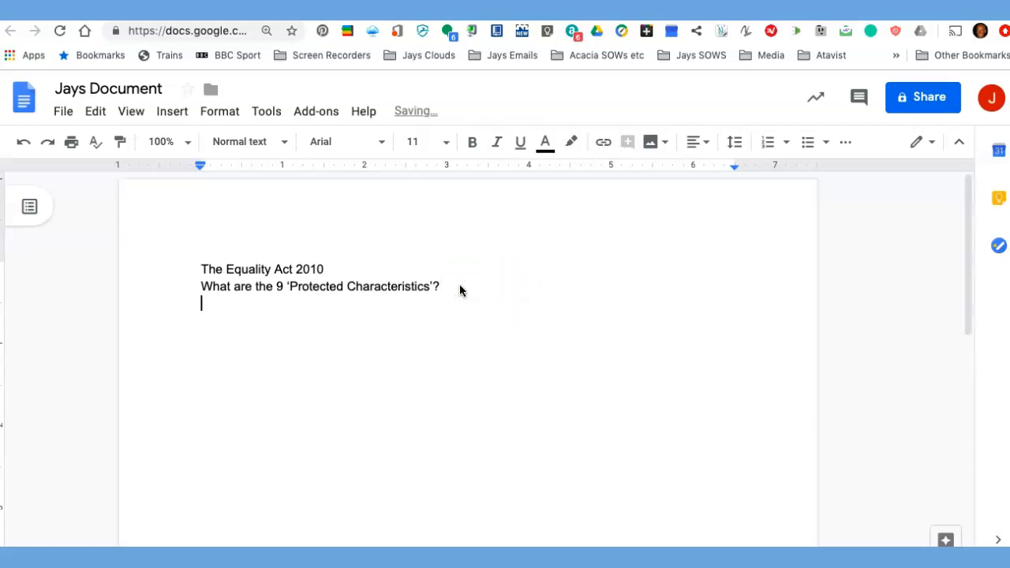
Step: Insert a table of 2 columns by 10 rows below the question and narrow its first column to fit numbers
click(172, 113)
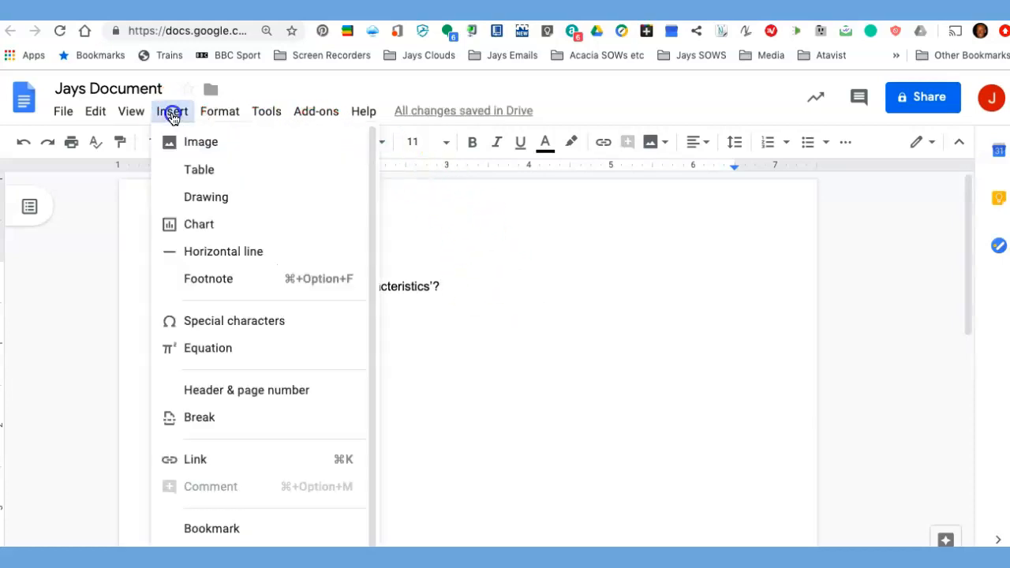
mouse_move(180, 174)
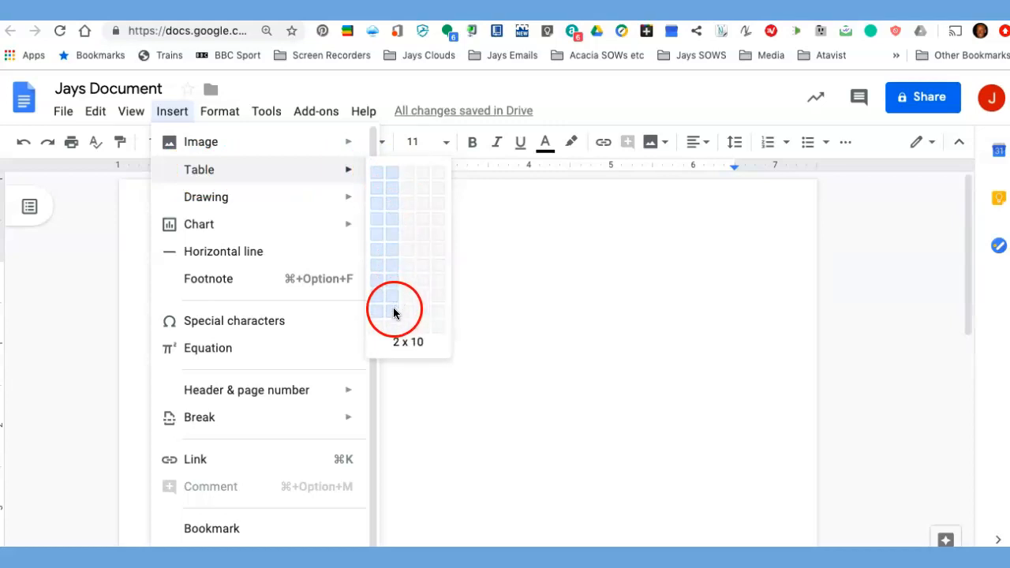
click(394, 317)
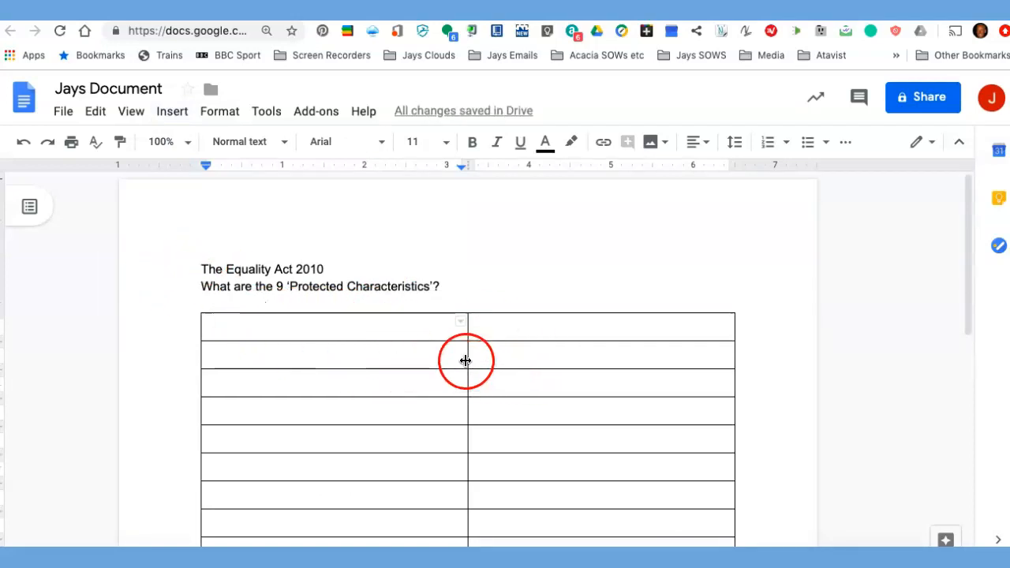
drag(466, 361, 234, 354)
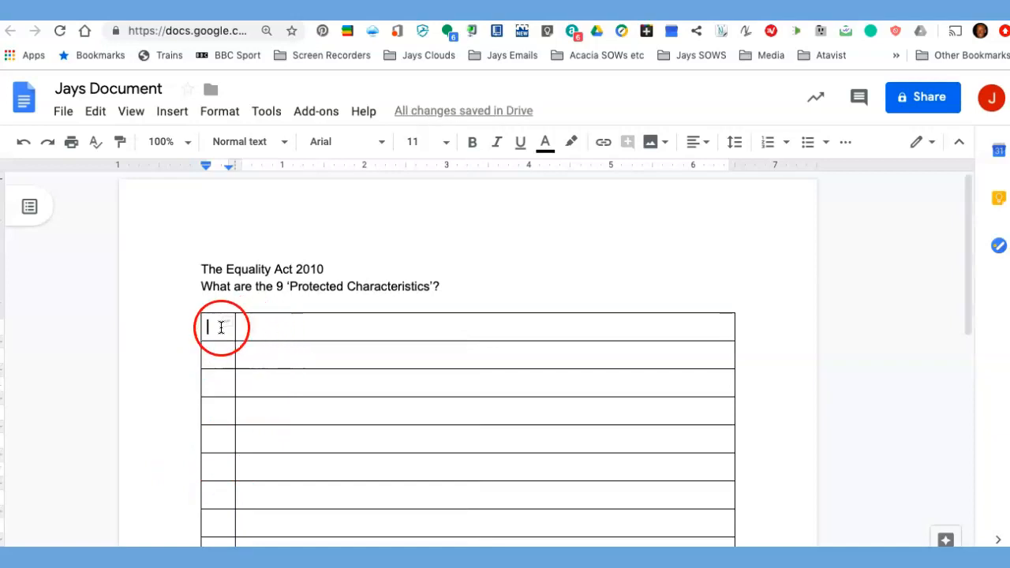
Step: Merge the two cells of the table's first row into a single heading cell
drag(221, 328, 293, 328)
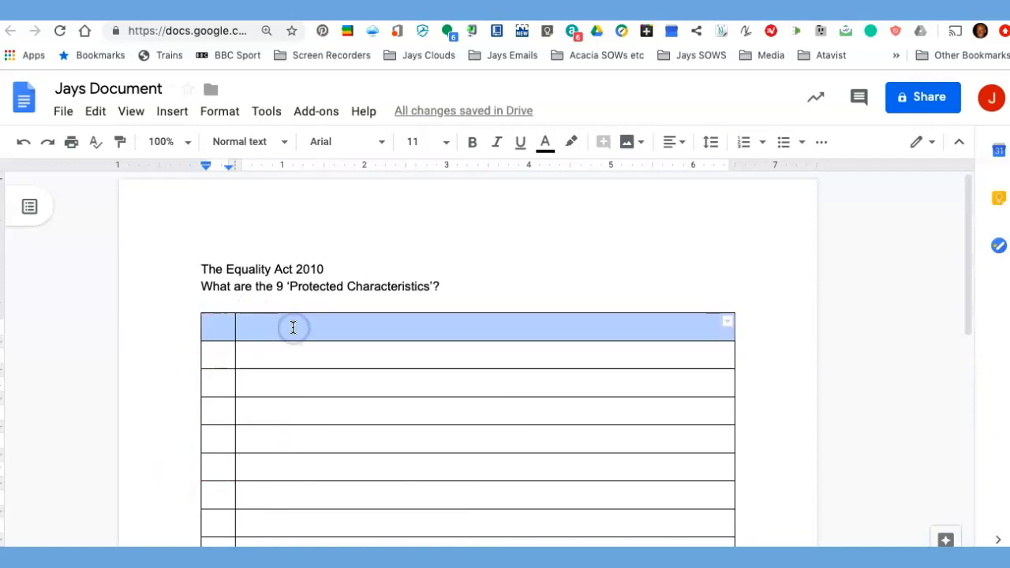
right_click(293, 328)
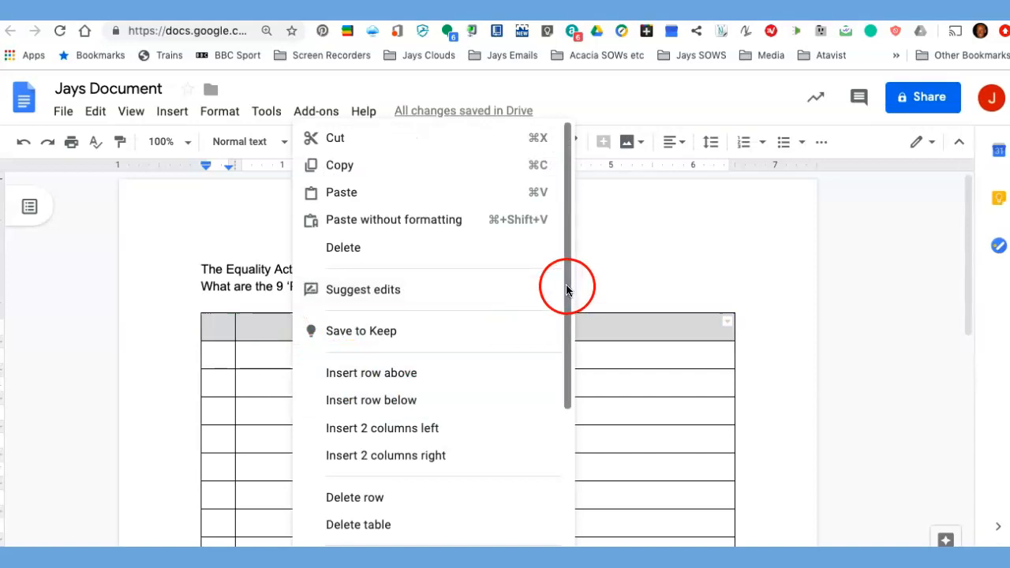
drag(570, 293, 575, 402)
click(347, 390)
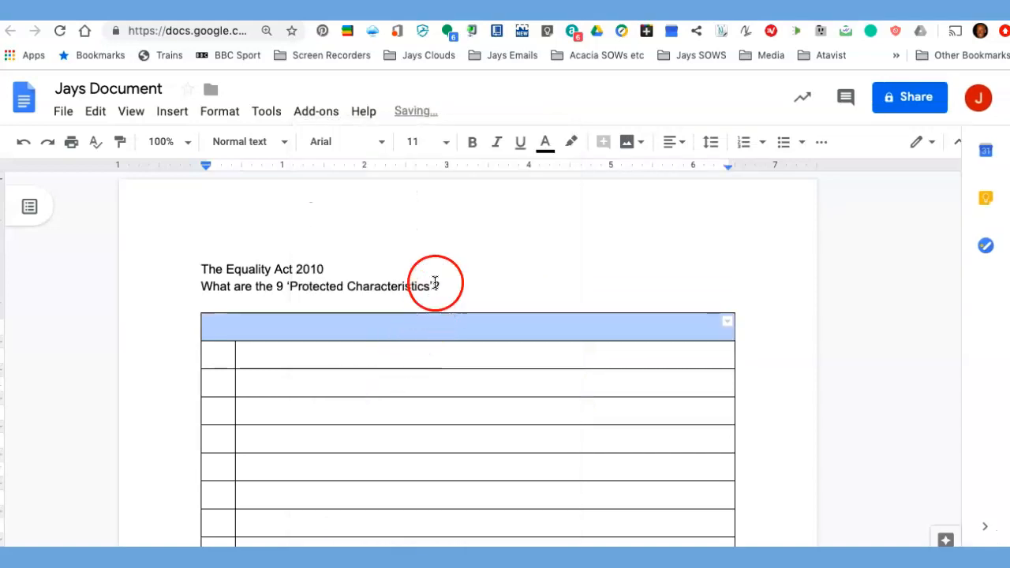
Step: Move the question "What are the 9 'Protected Characteristics'?" from above the table into its merged first row
drag(443, 288, 199, 287)
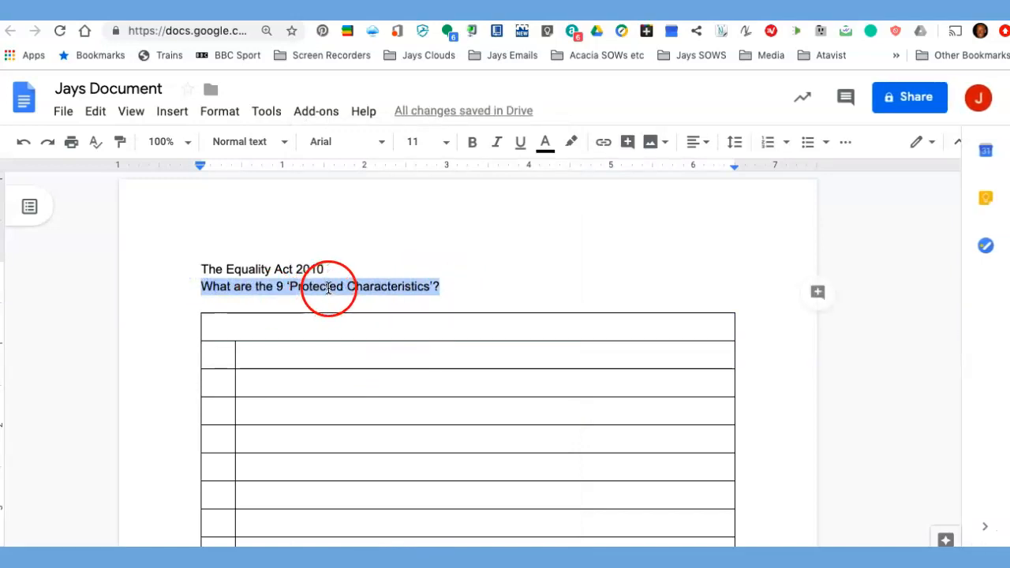
drag(328, 297, 326, 324)
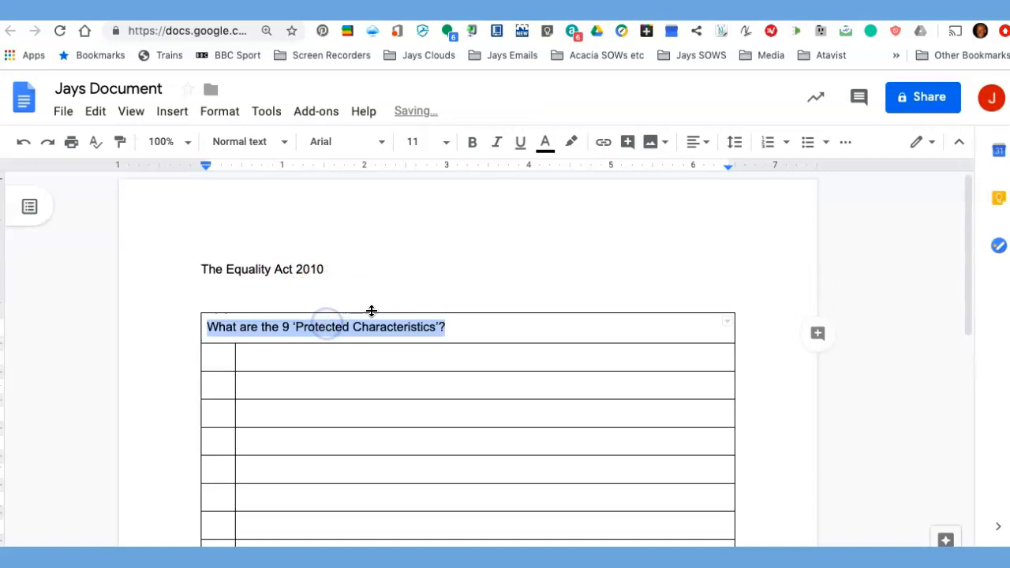
click(486, 275)
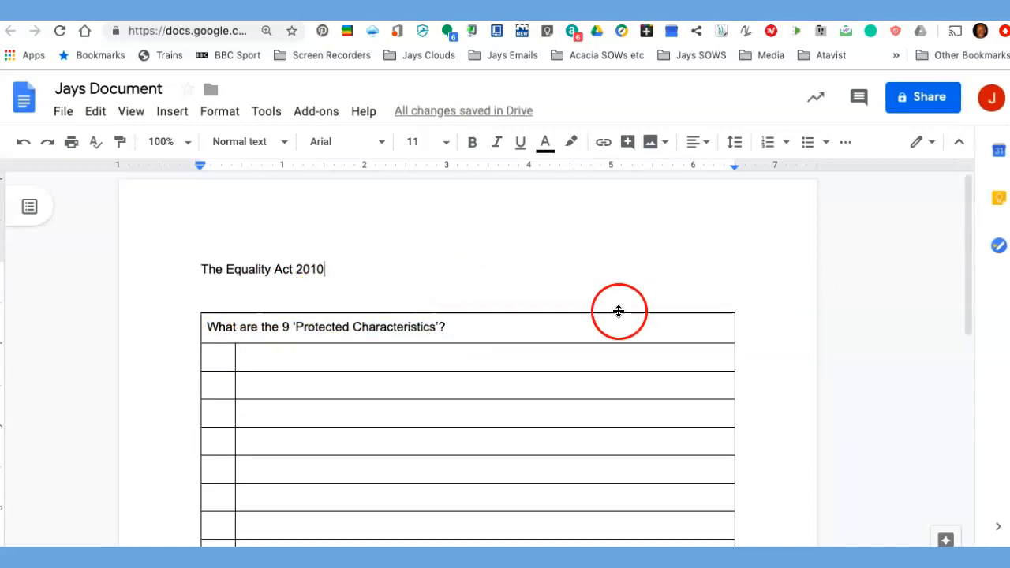
Step: Number the nine rows below the table heading from 1 to 9 in the narrow first column
click(214, 358)
text(1)
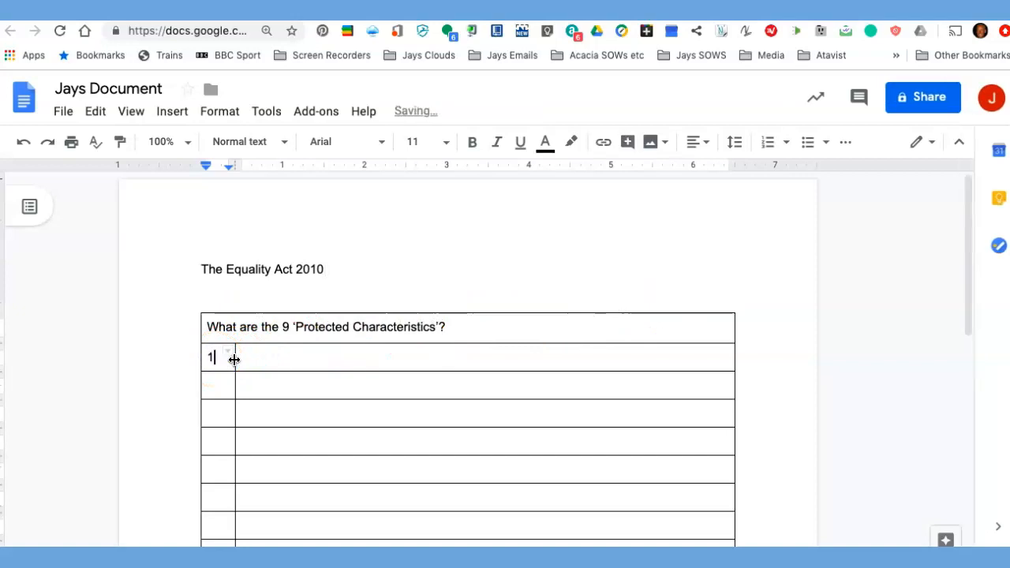
key(Down)
text(2)
key(Down)
text(3)
key(Down)
text(4)
key(Down)
text(5)
key(Down)
text(7)
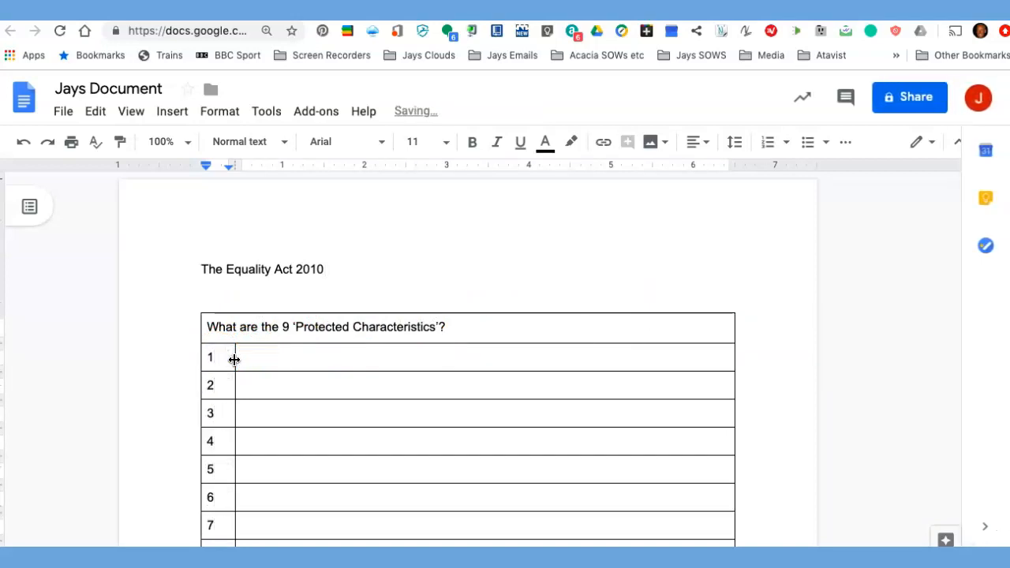
key(Down)
text(8)
key(Down)
text(9)
click(473, 174)
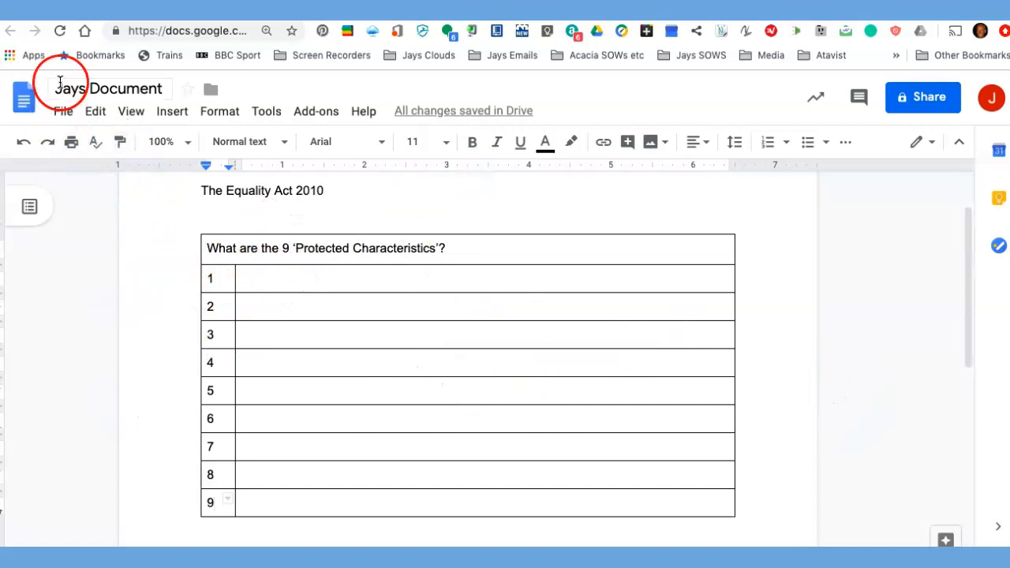
click(59, 119)
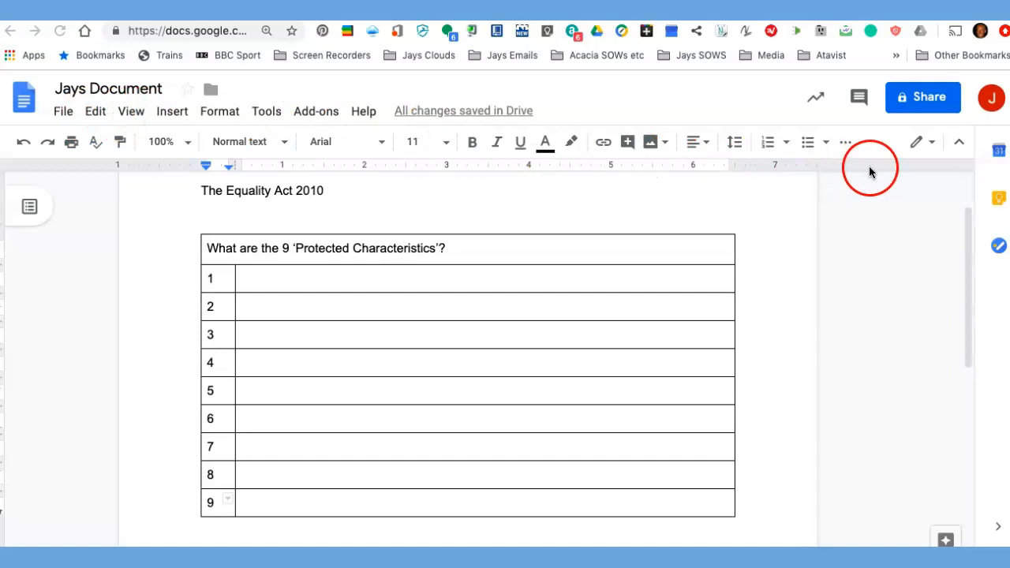
Step: Start sharing the document and add the suggested Gmail contact as a person with editing access
click(923, 103)
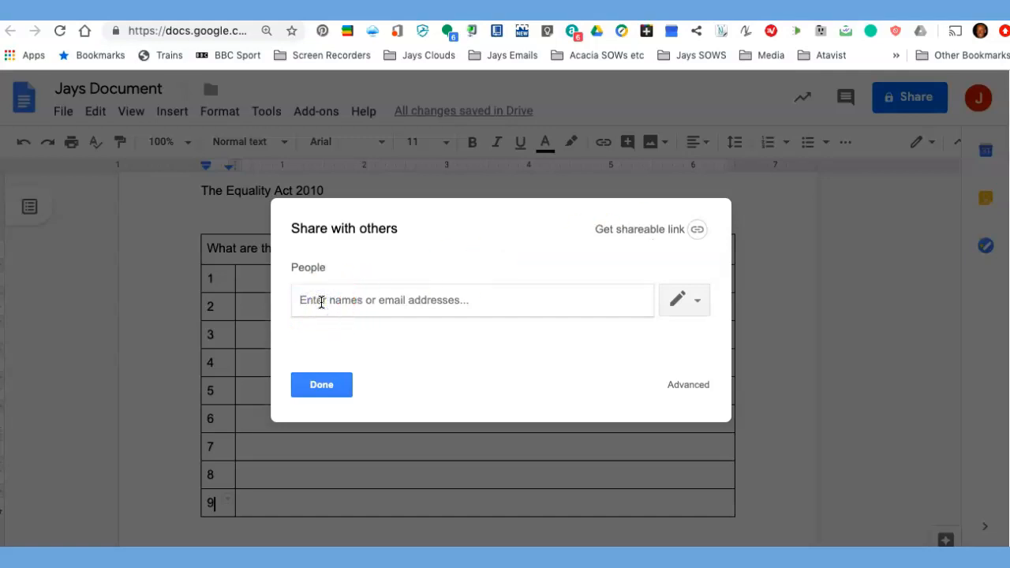
text(jay)
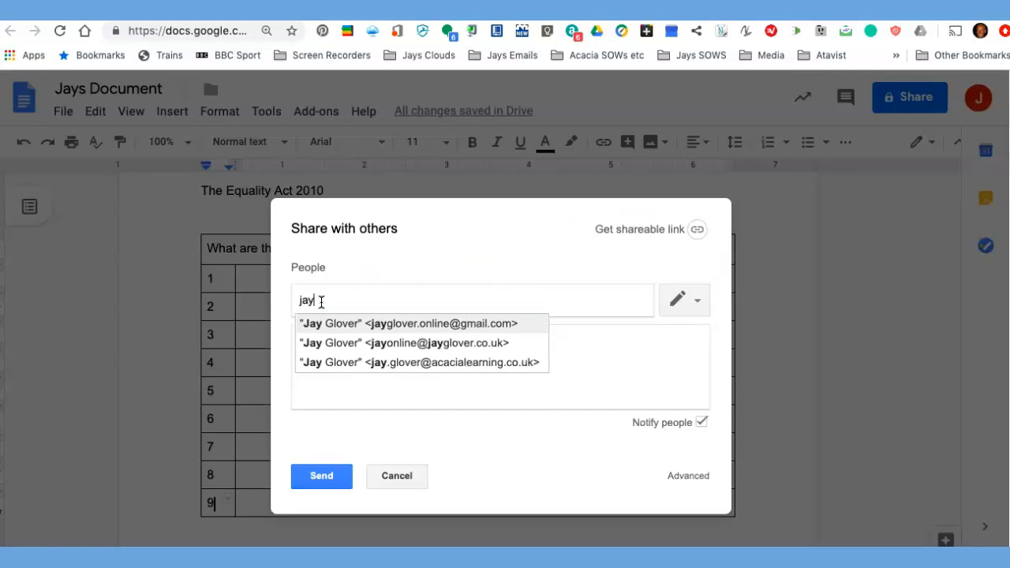
click(408, 324)
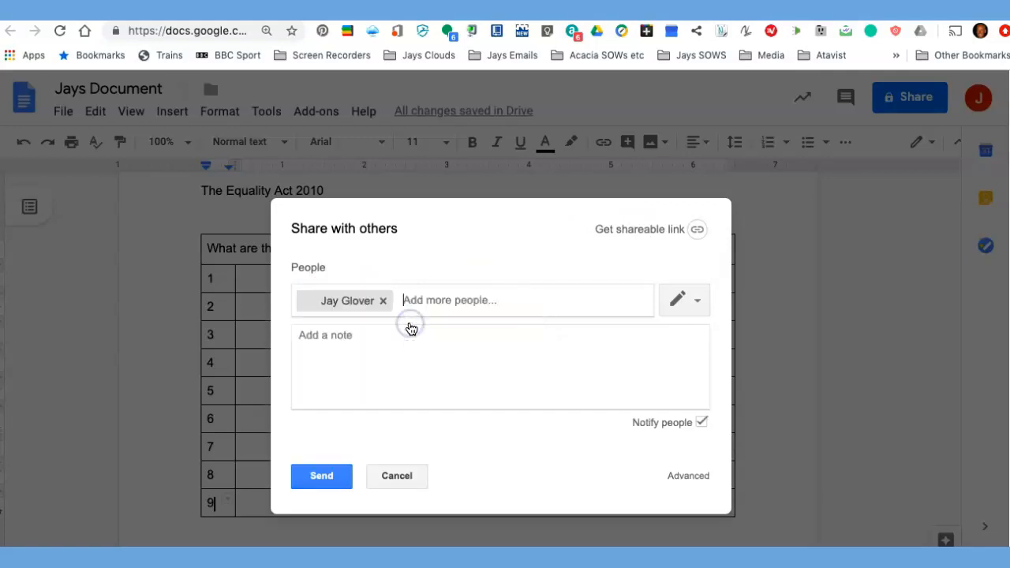
Step: Add a note greeting the recipient by name and asking "like to collaborate?", and send the invitation, approving sharing outside the organization
click(335, 335)
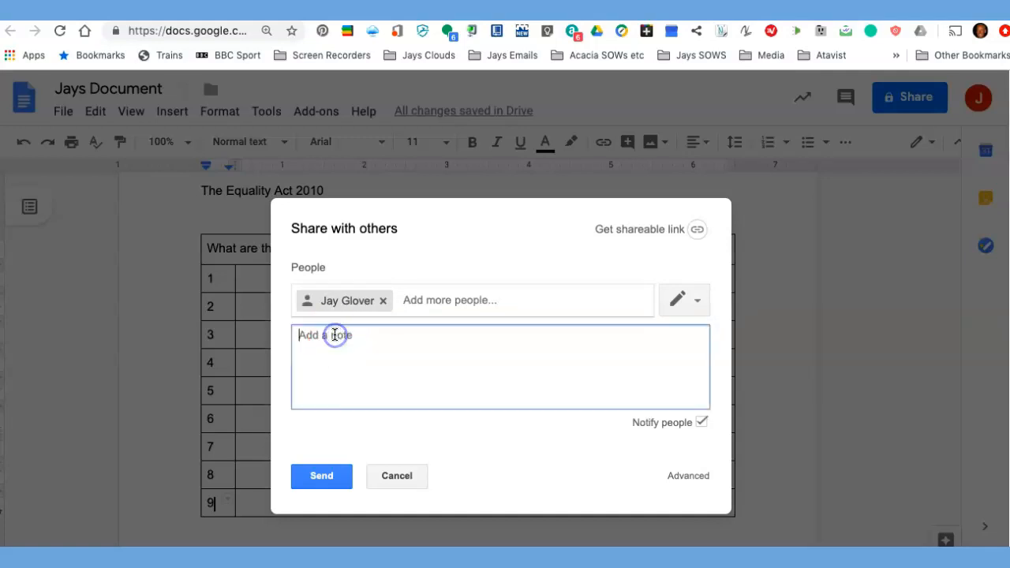
text(Hi Jay)
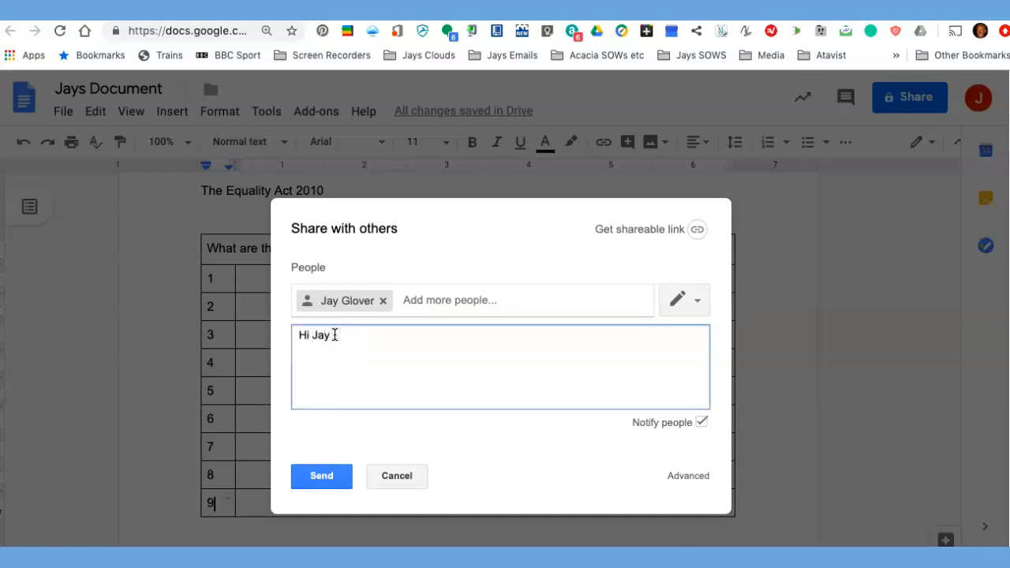
text( like to collaborate?)
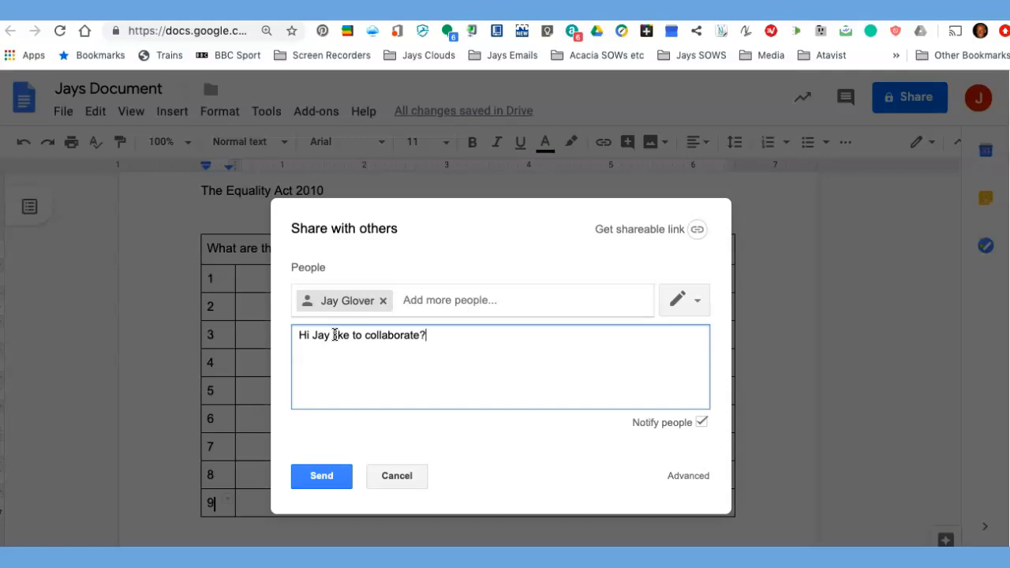
click(327, 483)
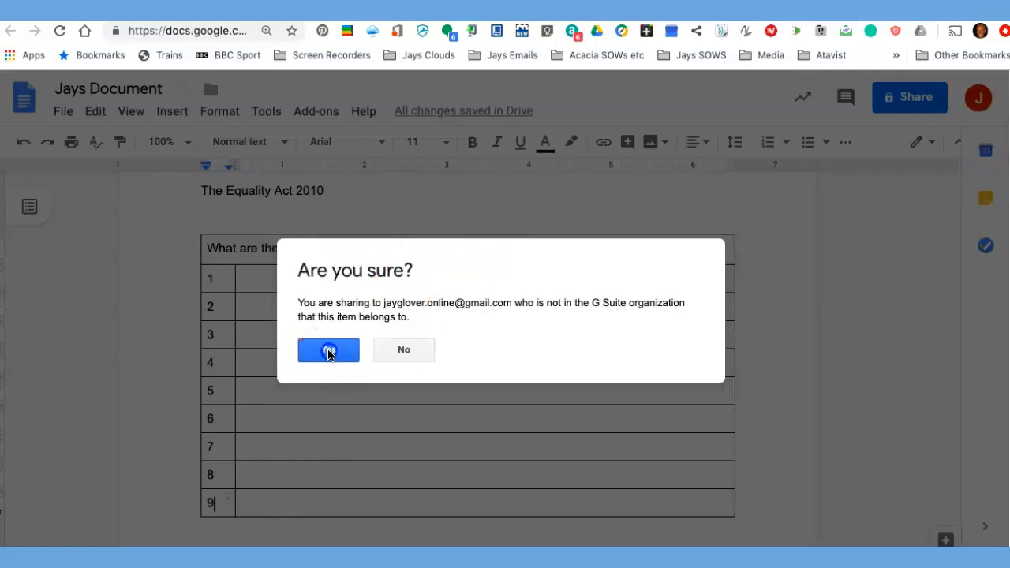
click(328, 357)
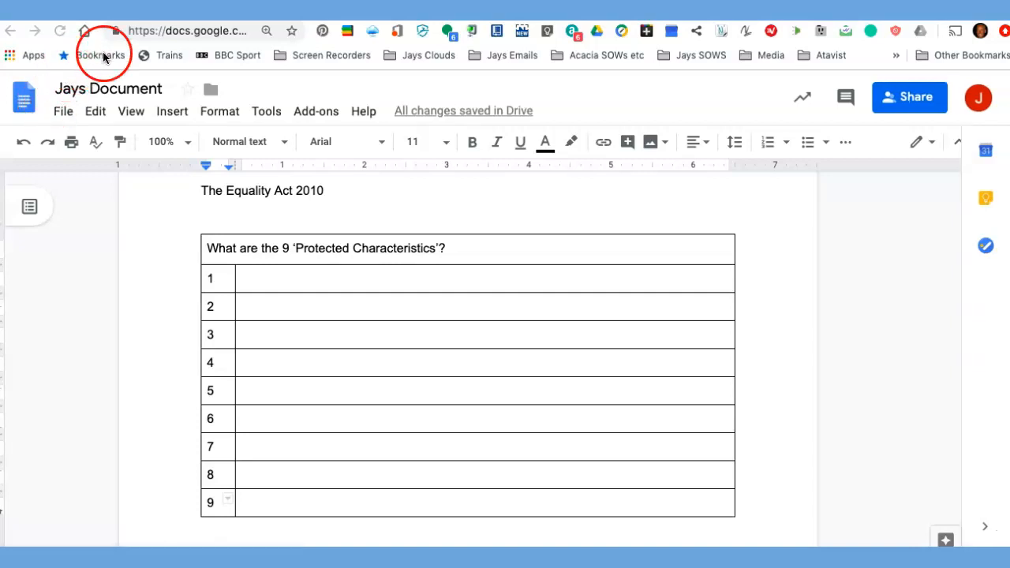
Step: Switch to the recipient's Gmail inbox, open the invitation-to-edit e-mail and open the shared document from it
click(75, 11)
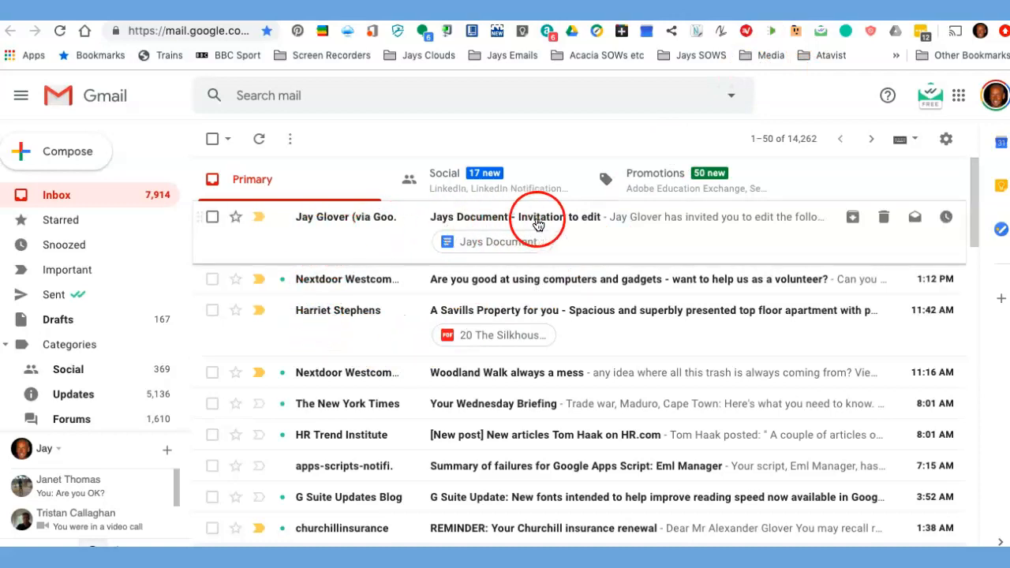
click(581, 221)
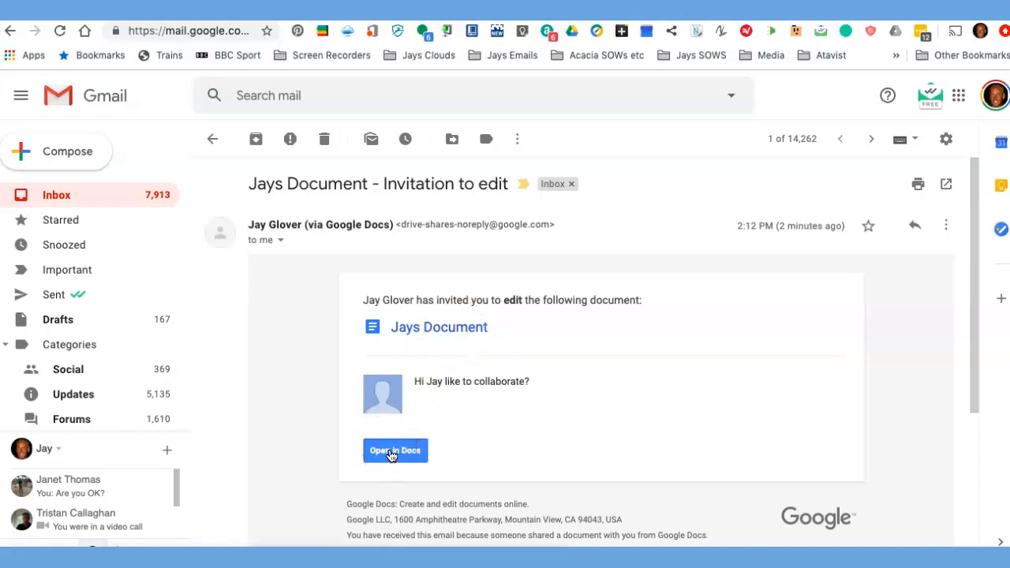
click(391, 453)
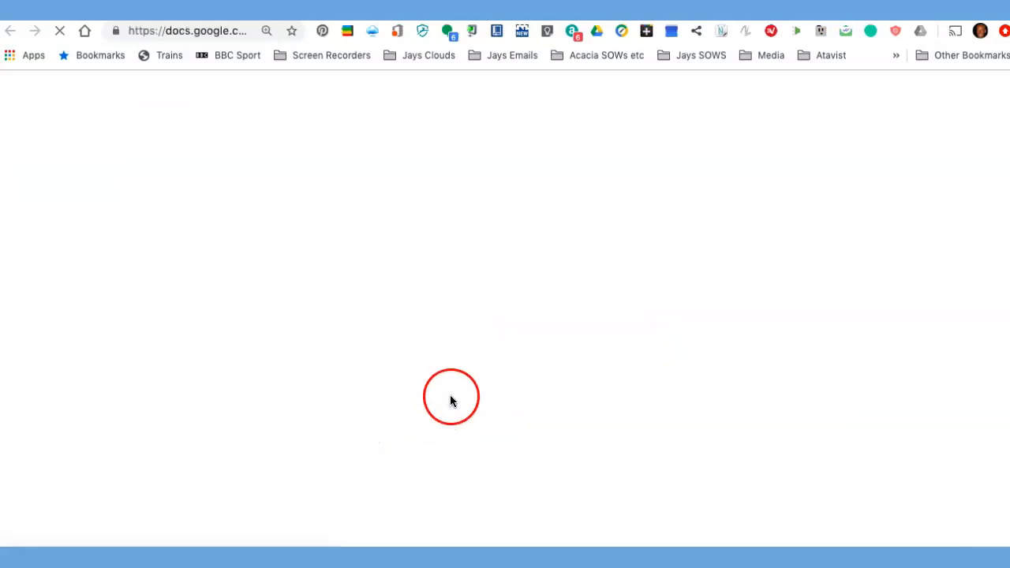